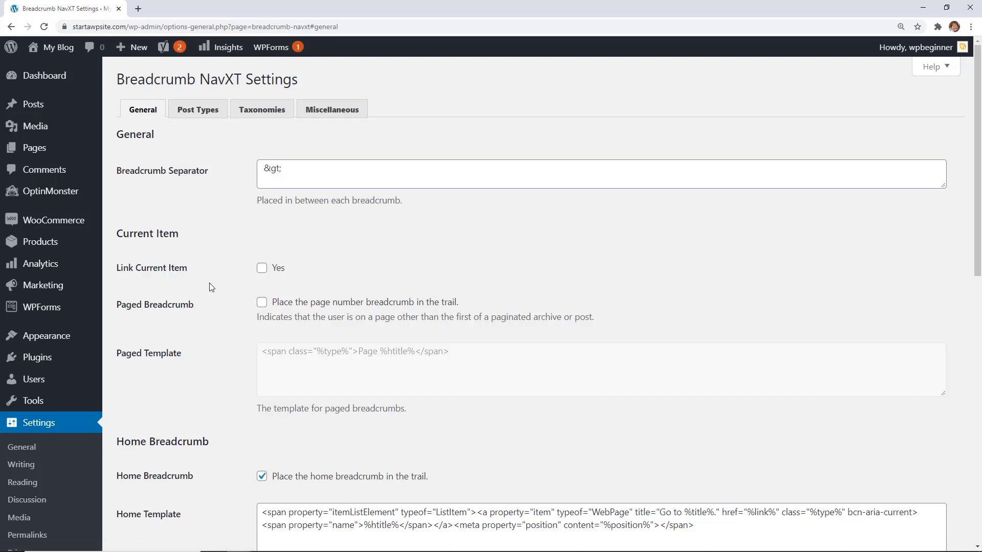
View the Breadcrumb NavXT Post Types, Taxonomies and Miscellaneous settings tabs in turn
scroll(208, 282, "down", 2)
scroll(208, 313, "up", 3)
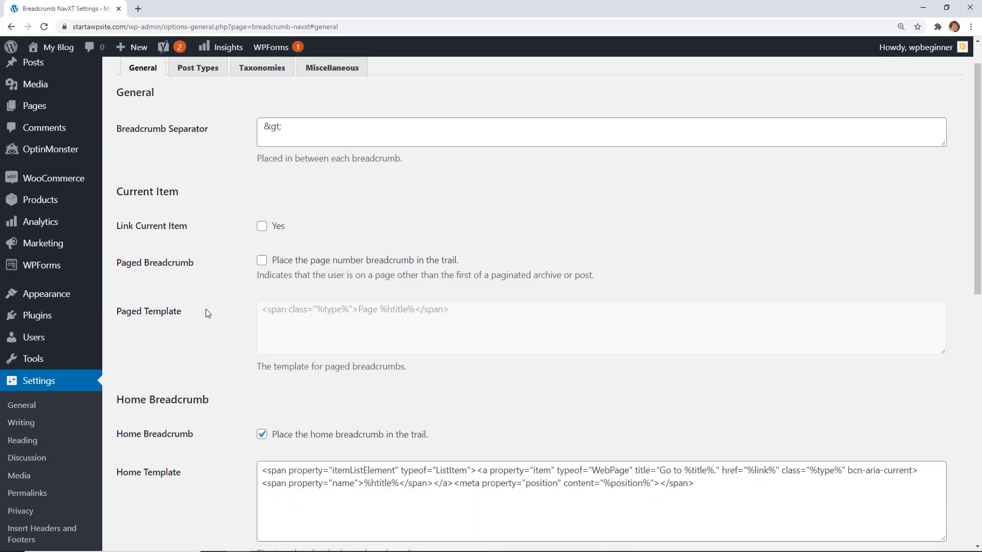
left_click(198, 118)
left_click(254, 114)
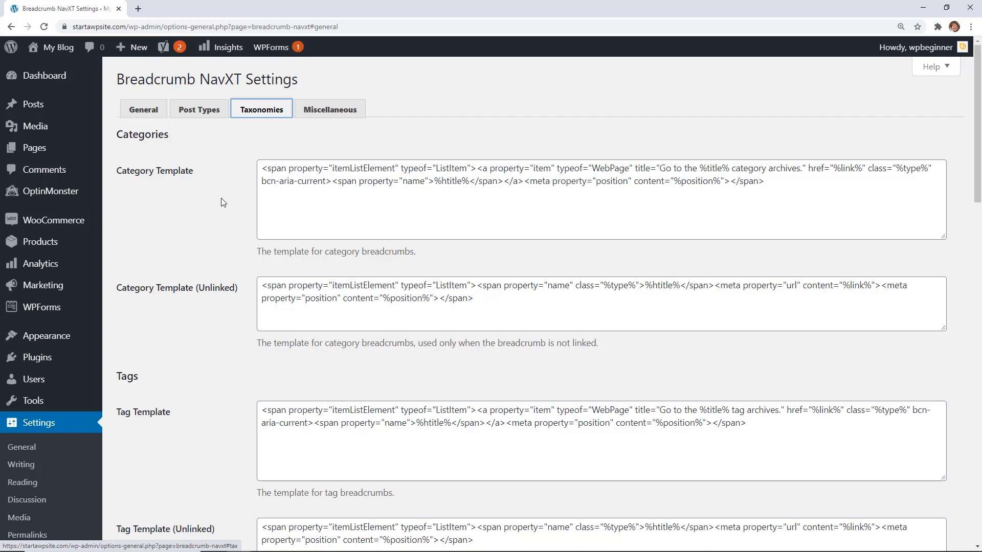
scroll(224, 203, "down", 2)
scroll(220, 202, "down", 1)
scroll(220, 201, "up", 4)
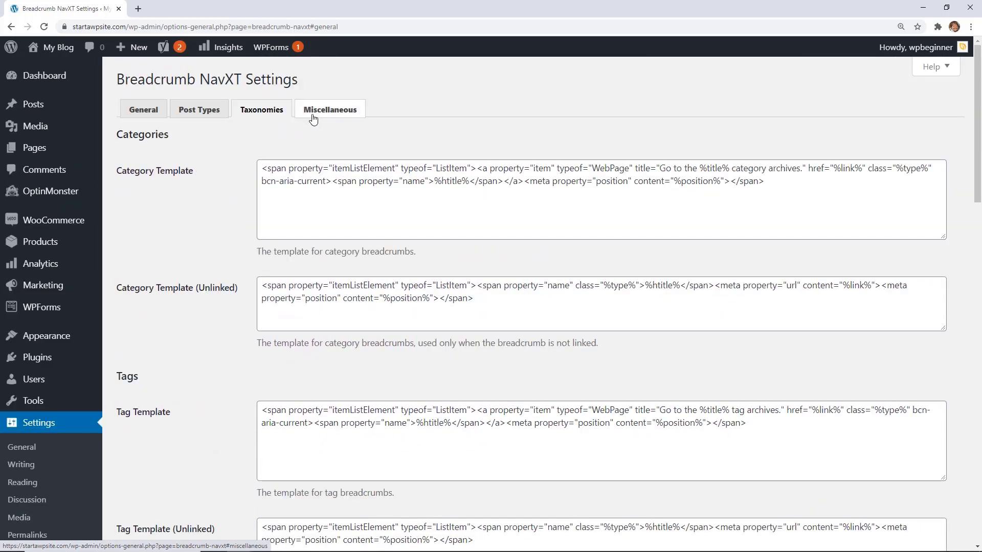
left_click(332, 110)
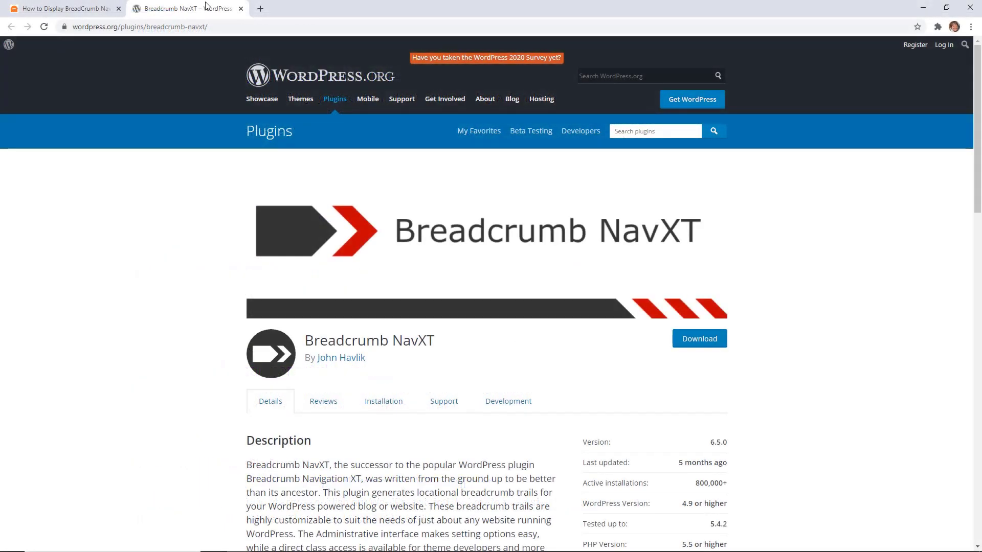
Switch back to the first browser tab with the wpbeginner breadcrumb article
left_click(82, 7)
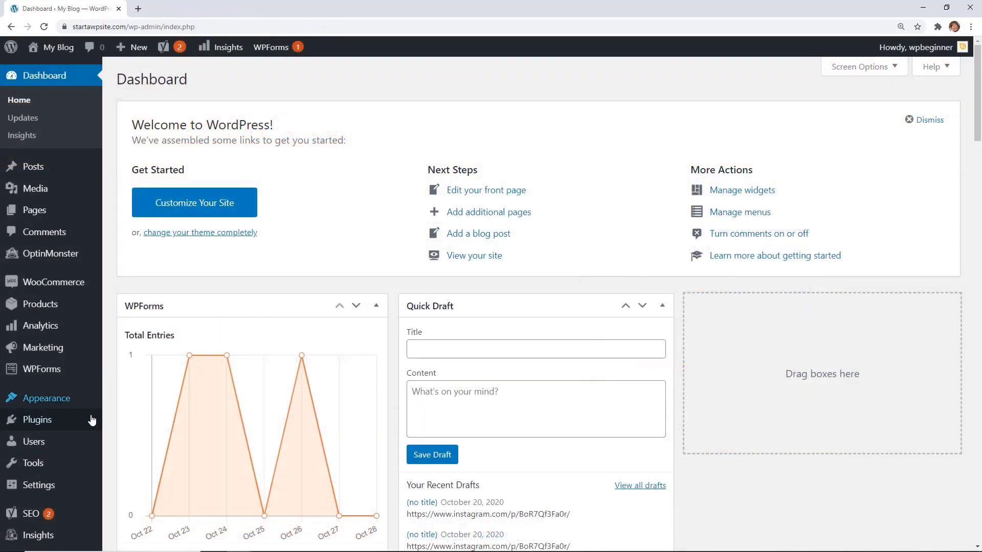
Search Add Plugins for 'breadcrumbs navxt', then install and activate Breadcrumb NavXT
mouse_move(63, 421)
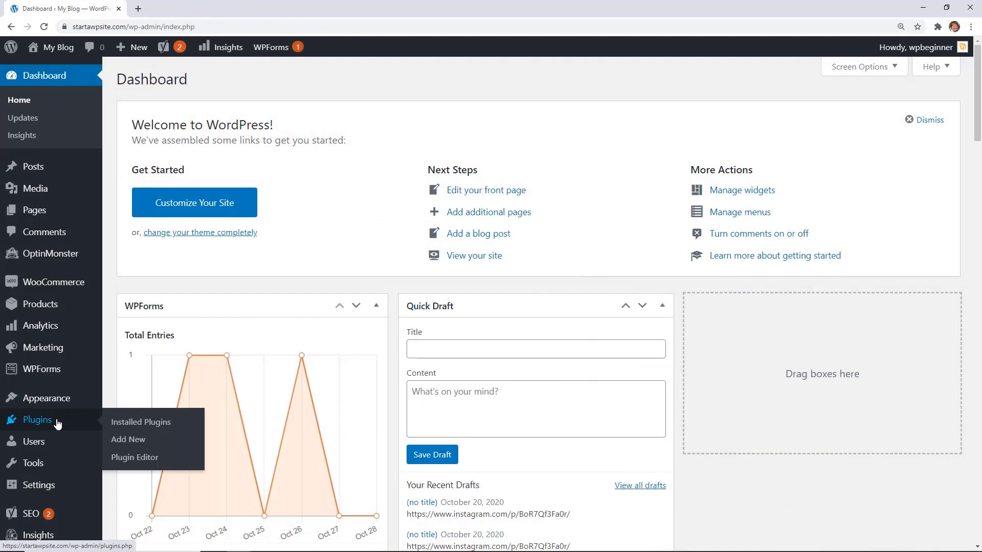
left_click(130, 440)
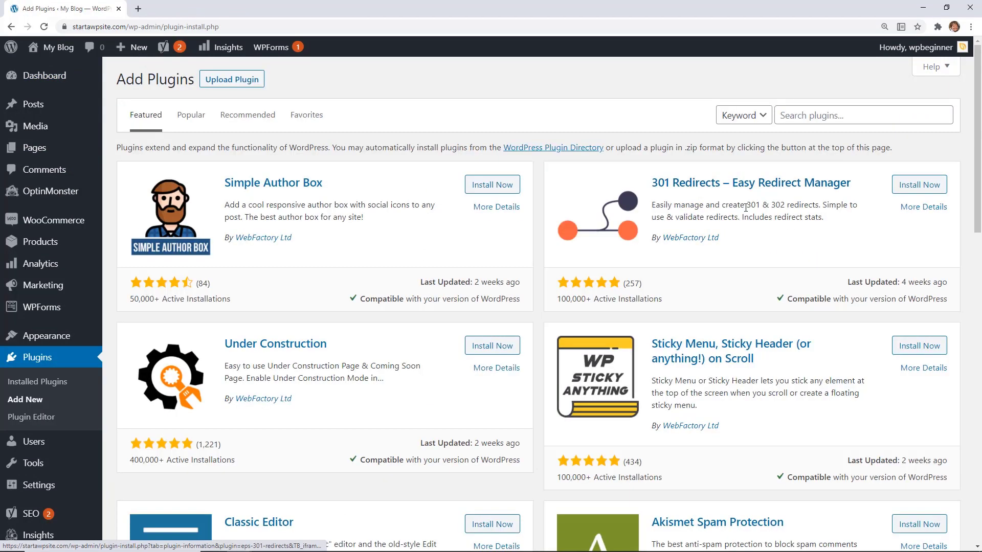
left_click(818, 117)
type("breadcrumbs navxt")
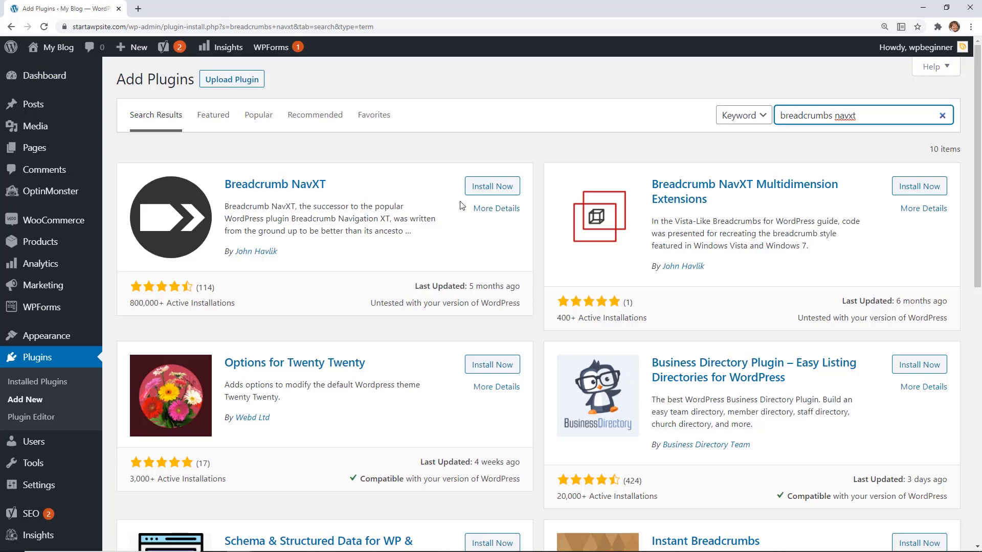
left_click(490, 190)
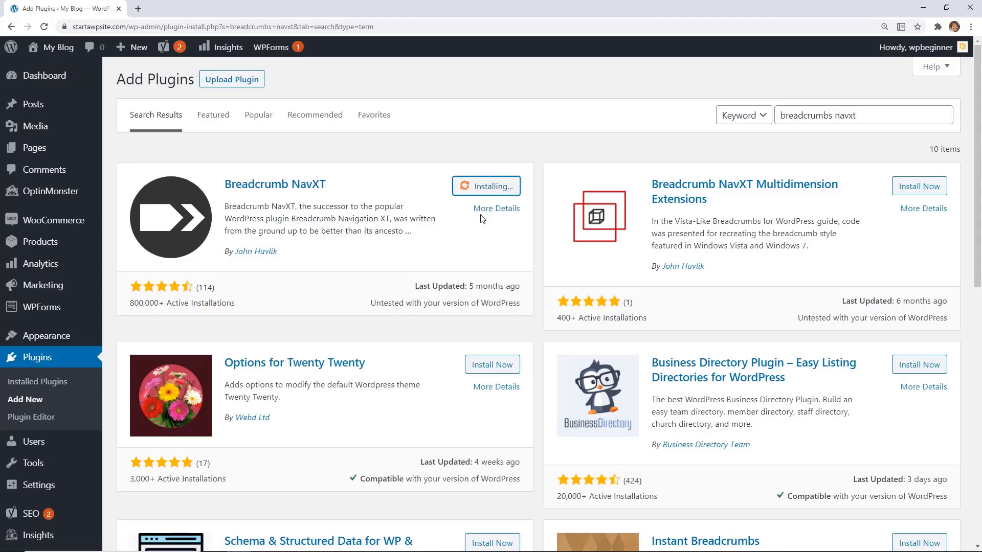
left_click(496, 188)
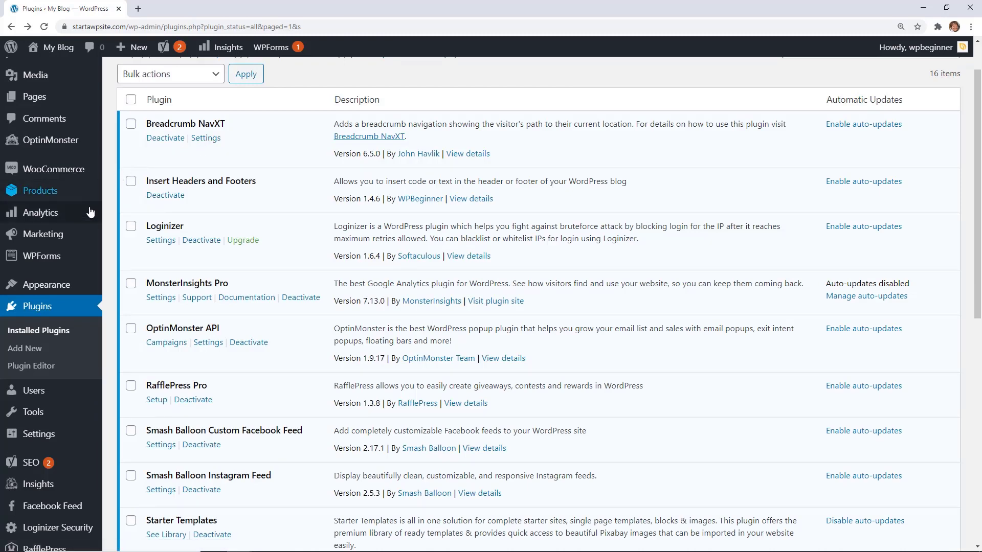
mouse_move(41, 435)
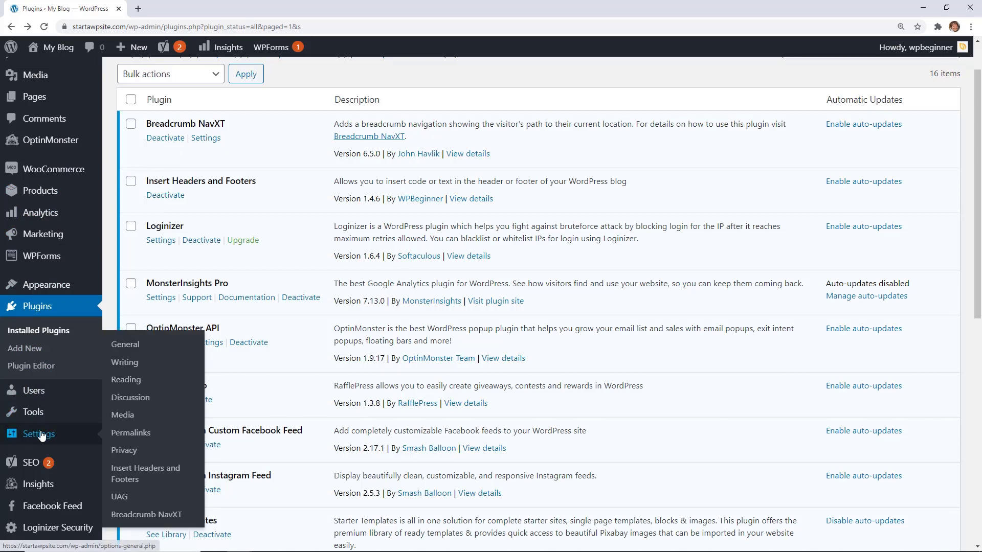
Open the Breadcrumb NavXT settings and review the General, Post Types and Taxonomies tabs
left_click(141, 515)
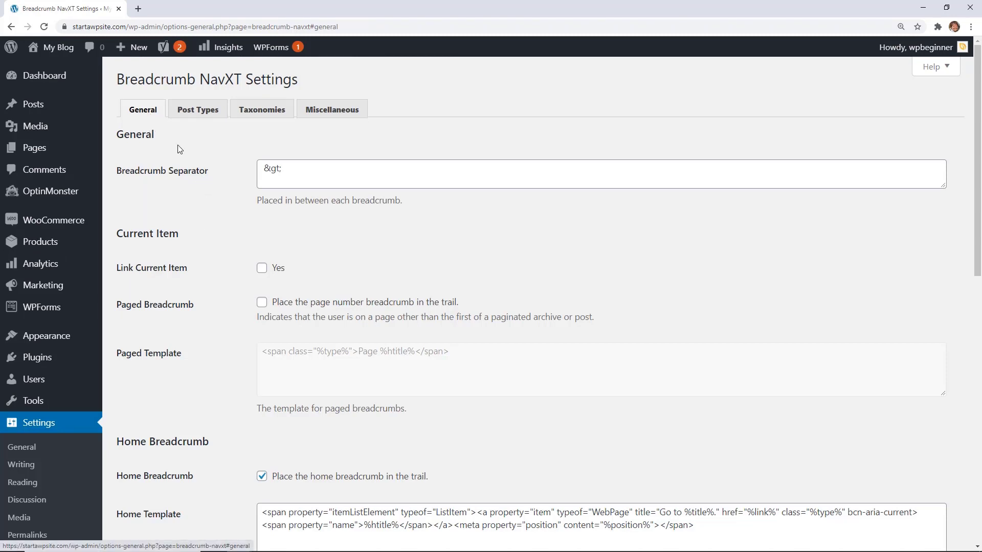
scroll(207, 313, "down", 1)
scroll(208, 313, "down", 2)
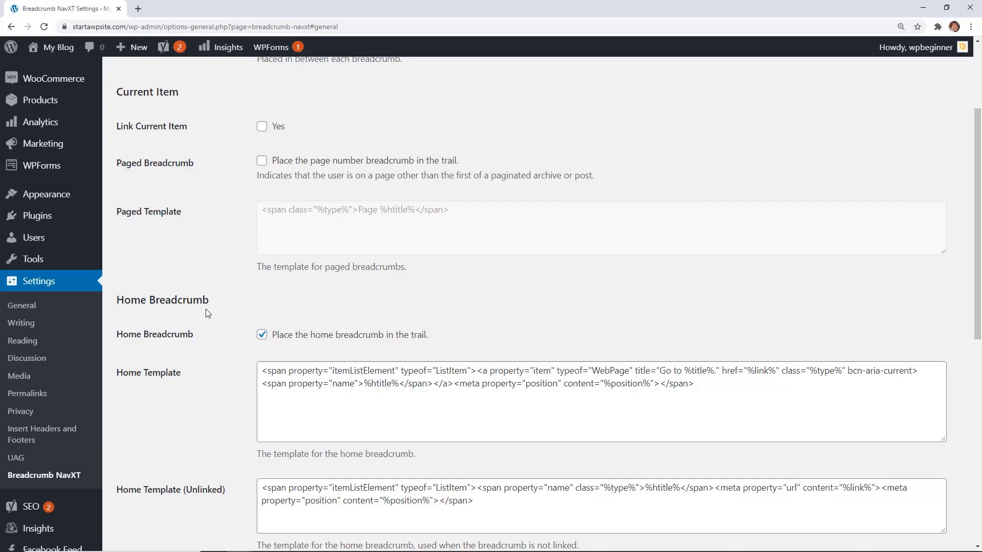
scroll(204, 248, "up", 3)
left_click(196, 109)
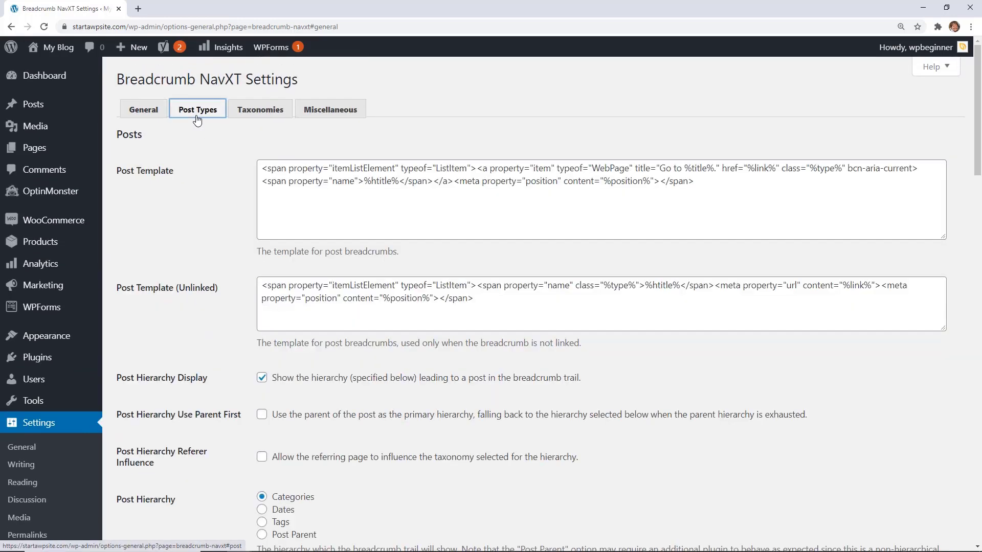
left_click(260, 109)
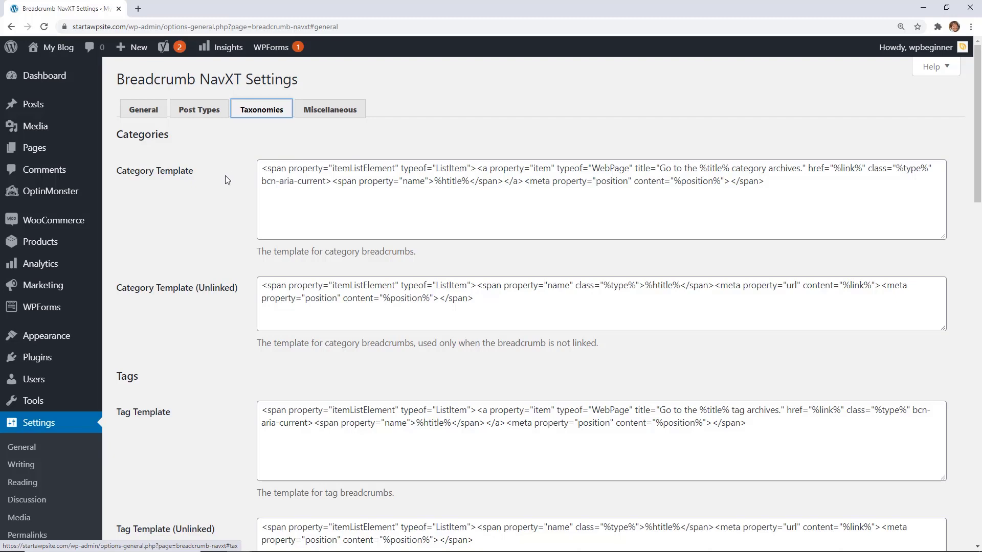
scroll(223, 202, "down", 2)
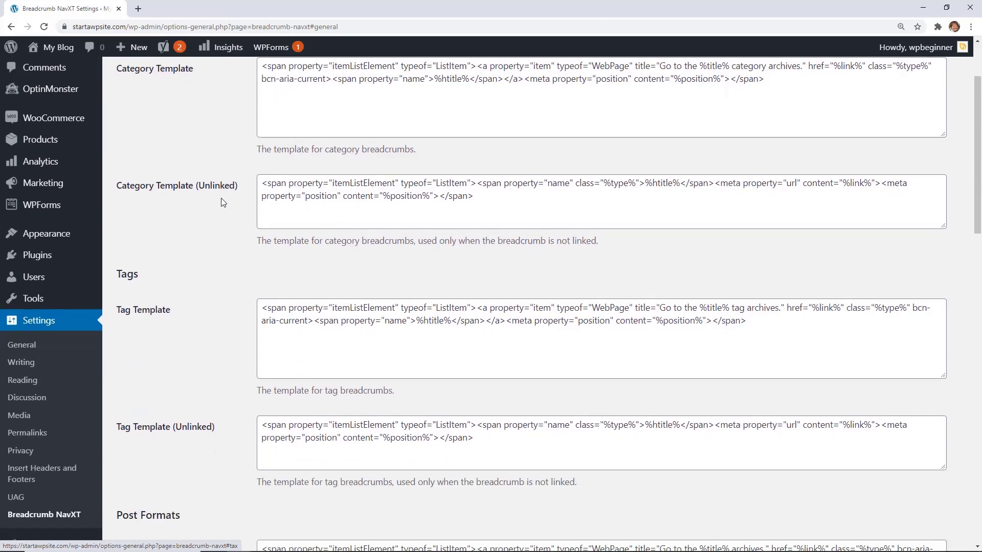
scroll(223, 202, "up", 3)
Review the Miscellaneous templates, then save the General settings with the default &gt; separator
left_click(307, 114)
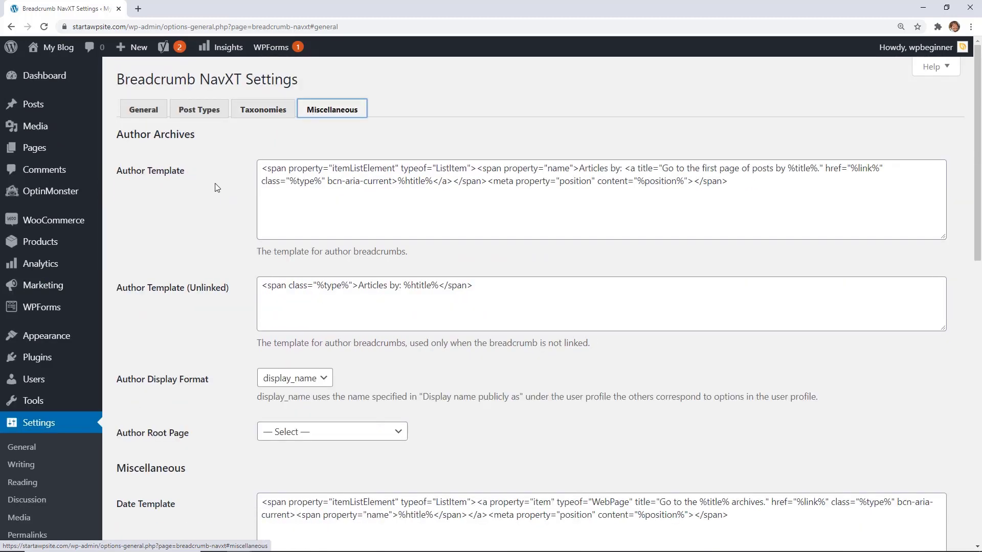
scroll(215, 187, "down", 6)
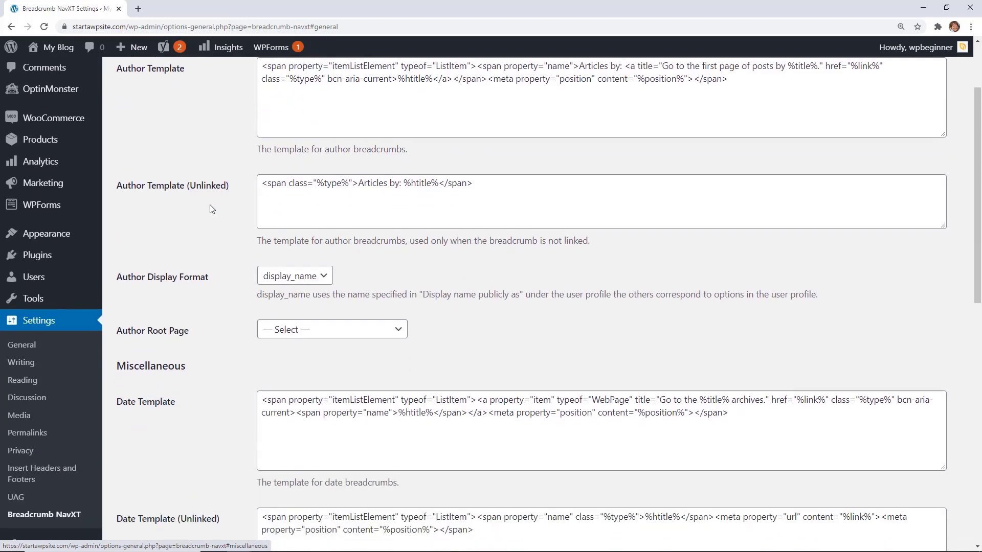
scroll(212, 211, "down", 7)
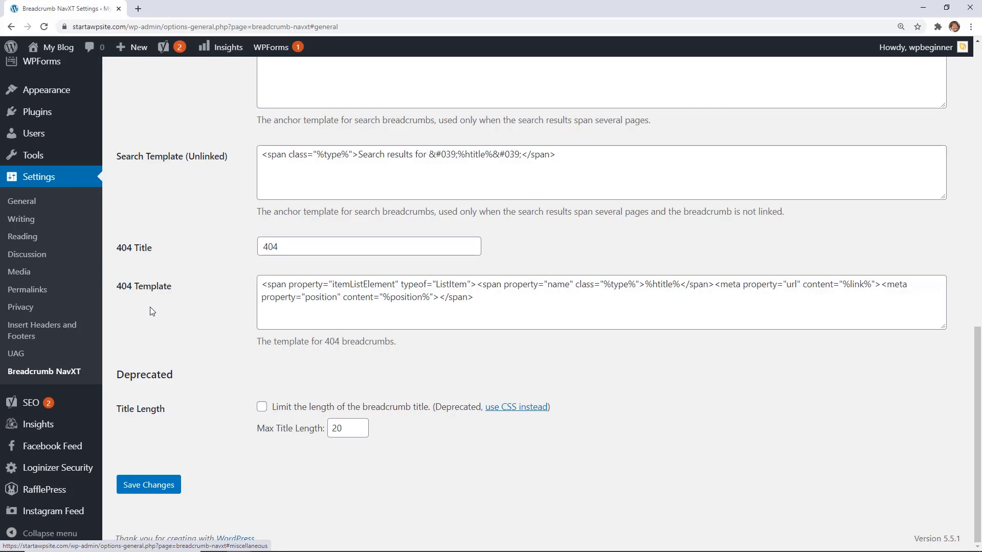
scroll(189, 303, "up", 14)
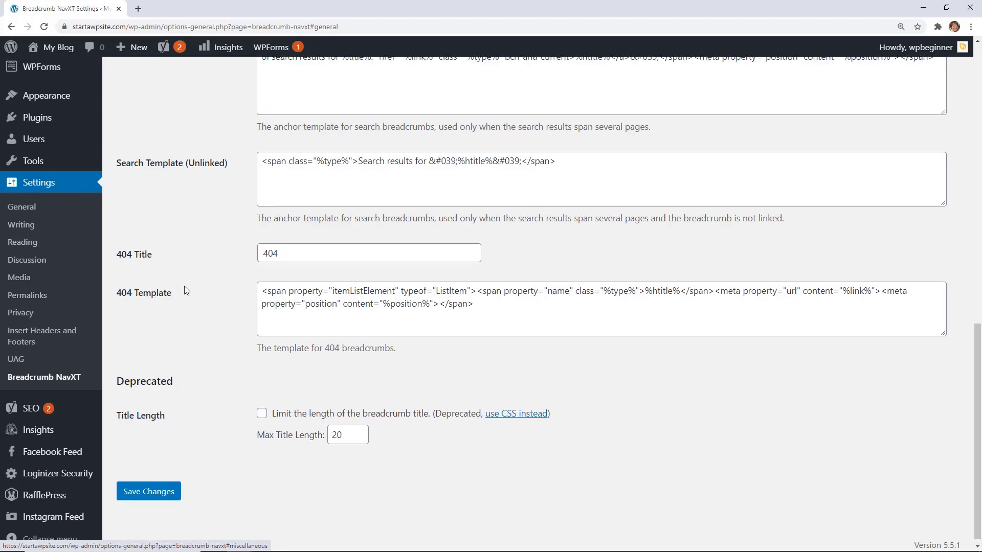
left_click(145, 110)
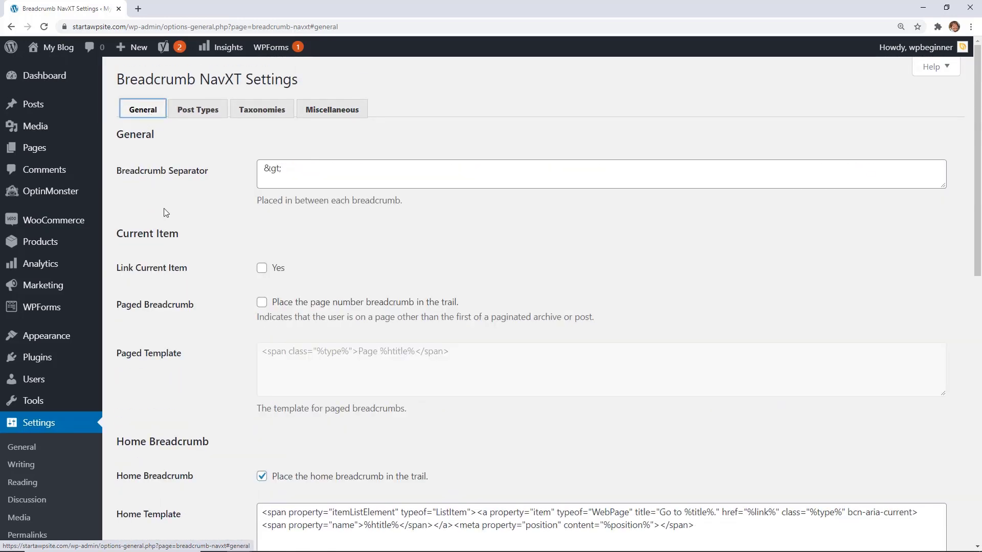
scroll(164, 213, "down", 4)
scroll(174, 236, "down", 6)
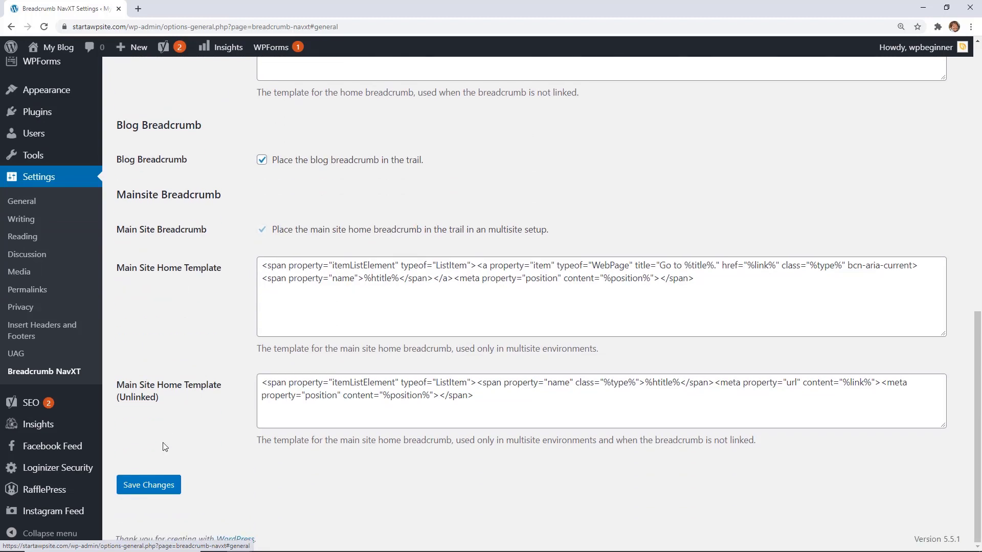
left_click(148, 485)
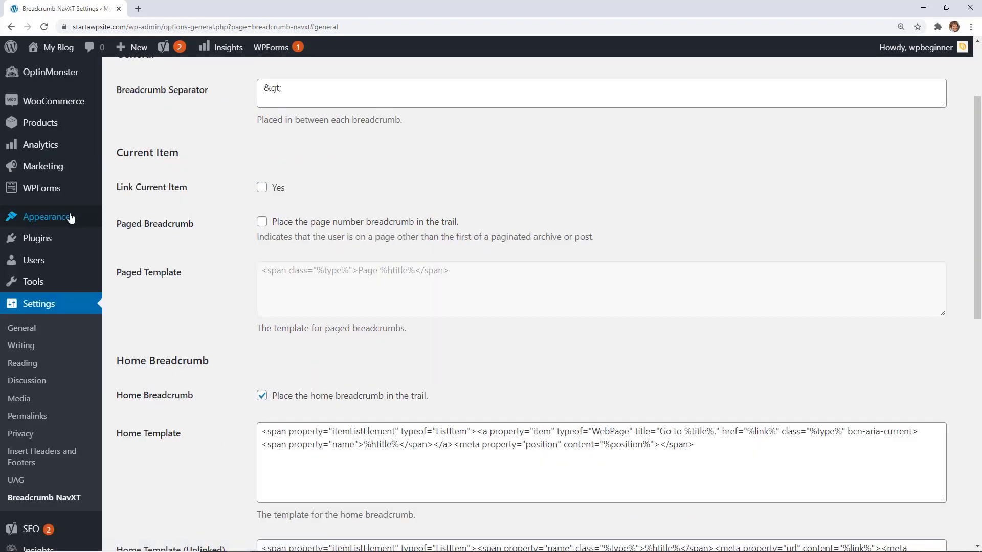
Open the Customizer's Breadcrumb options and preview the Template: Sticky post from the blog listing
mouse_move(72, 219)
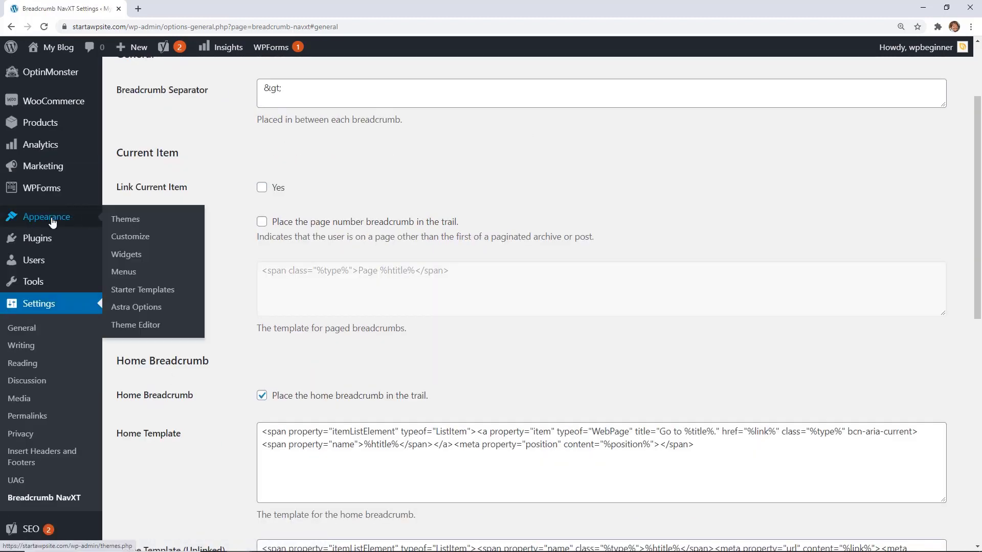
left_click(144, 237)
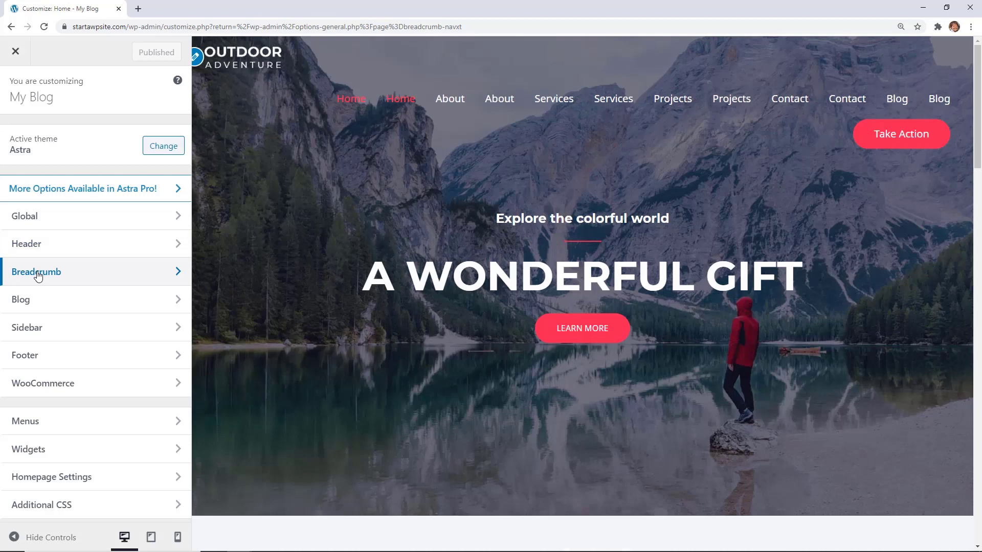
left_click(30, 272)
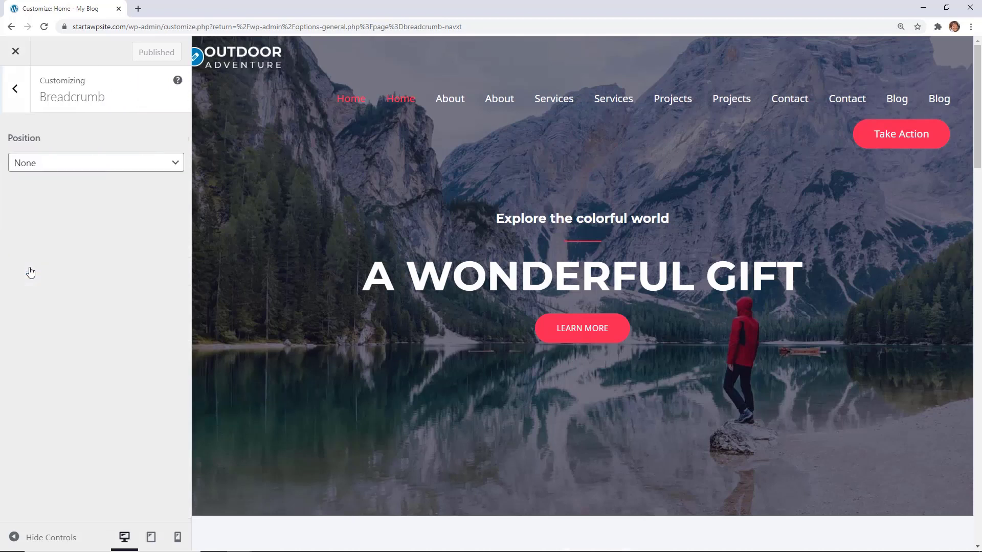
left_click(106, 168)
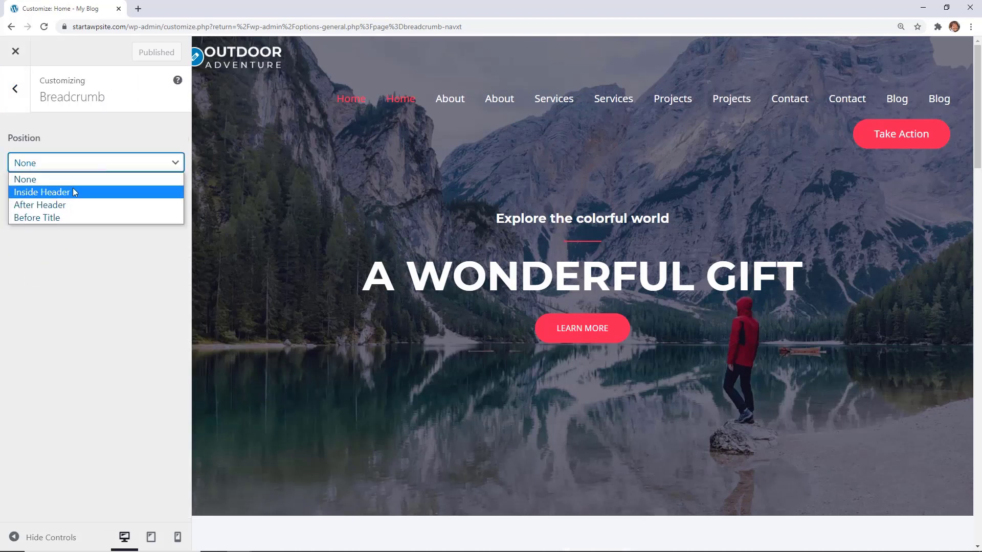
left_click(896, 100)
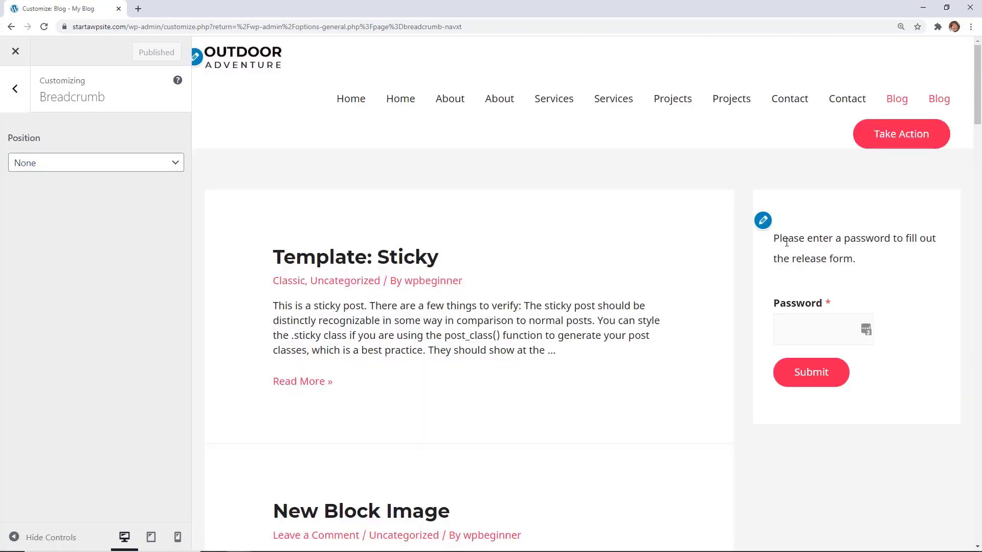
left_click(407, 258)
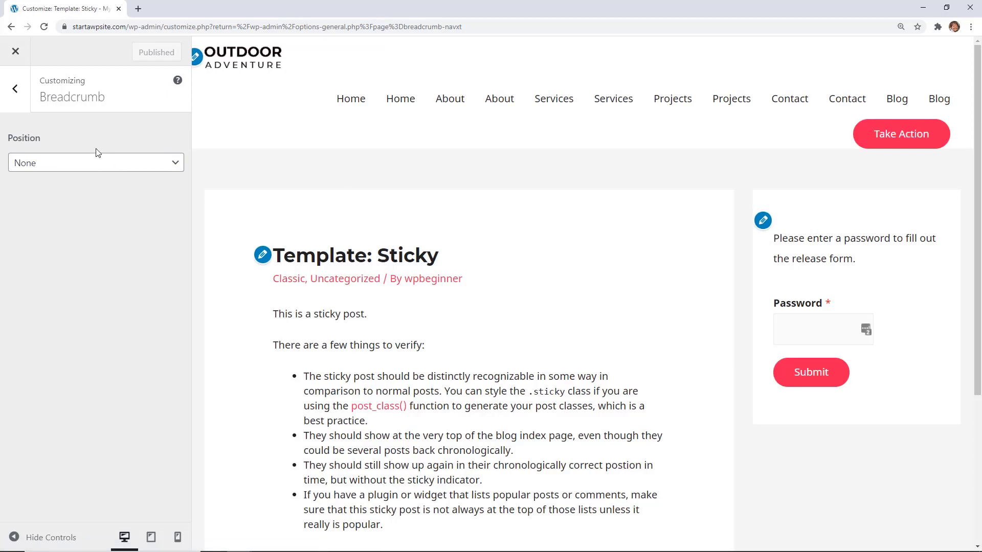
Try breadcrumb Position Inside Header and After Header, settling on Before Title
left_click(92, 162)
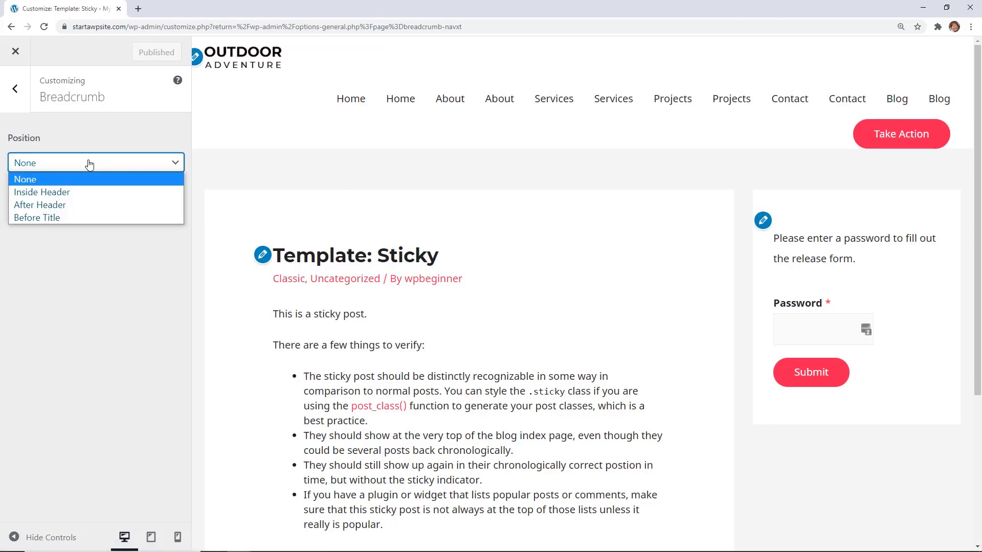
left_click(41, 192)
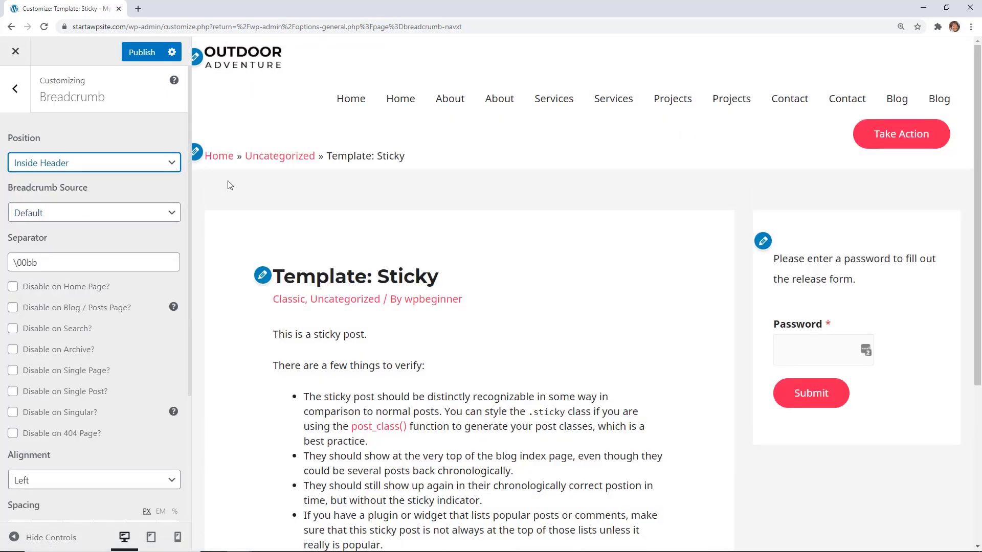
left_click(114, 163)
left_click(100, 203)
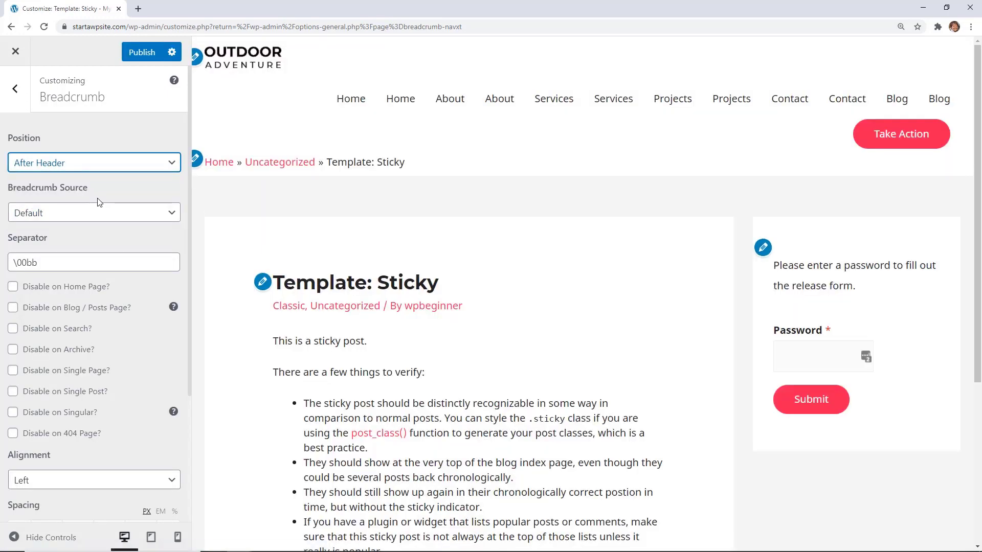
left_click(97, 169)
left_click(79, 211)
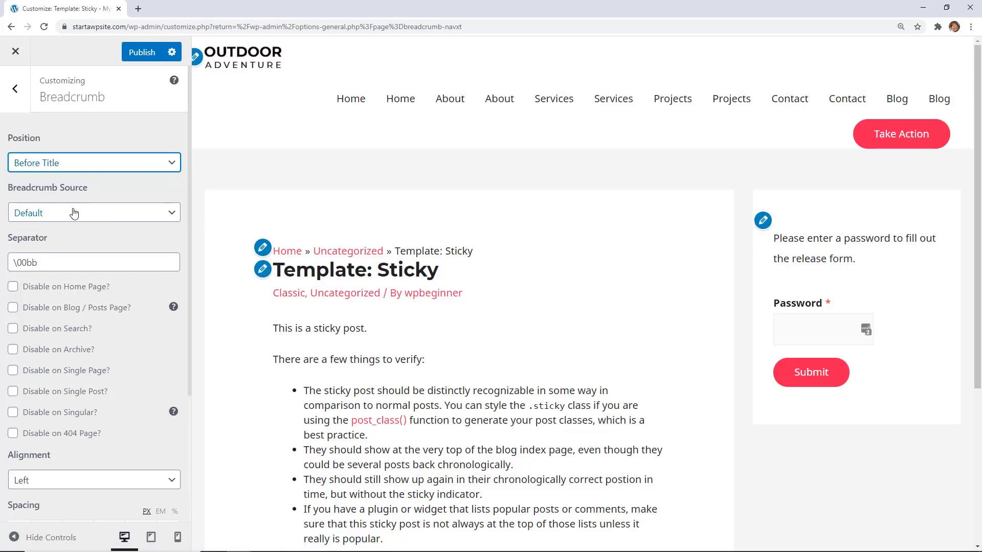
Set the Breadcrumb Source to Breadcrumb NavXT
left_click(76, 212)
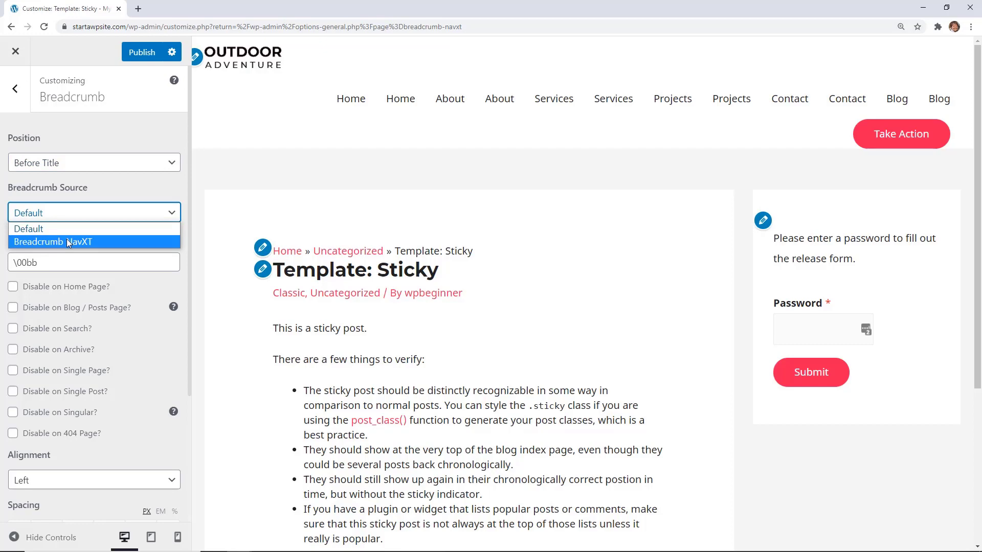
left_click(67, 240)
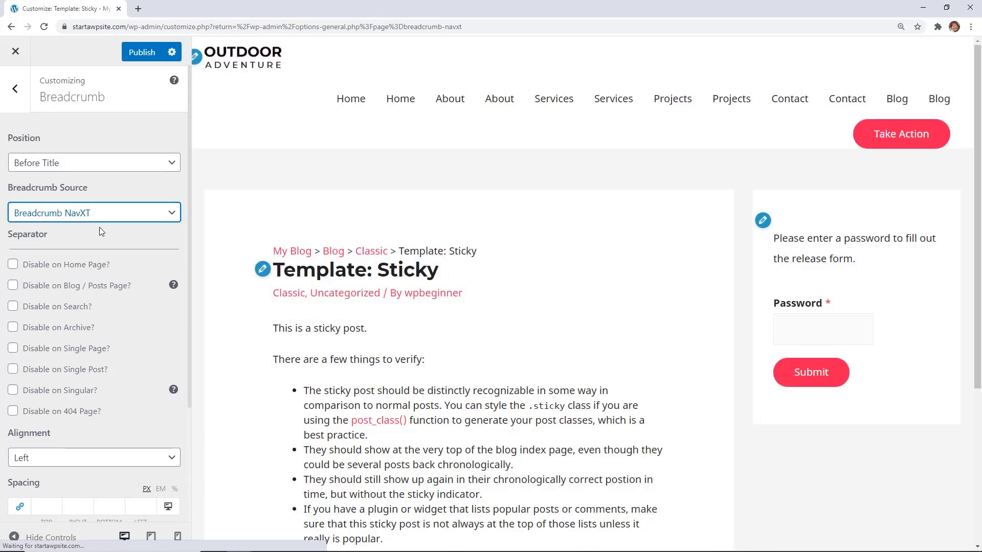
scroll(99, 215, "down", 1)
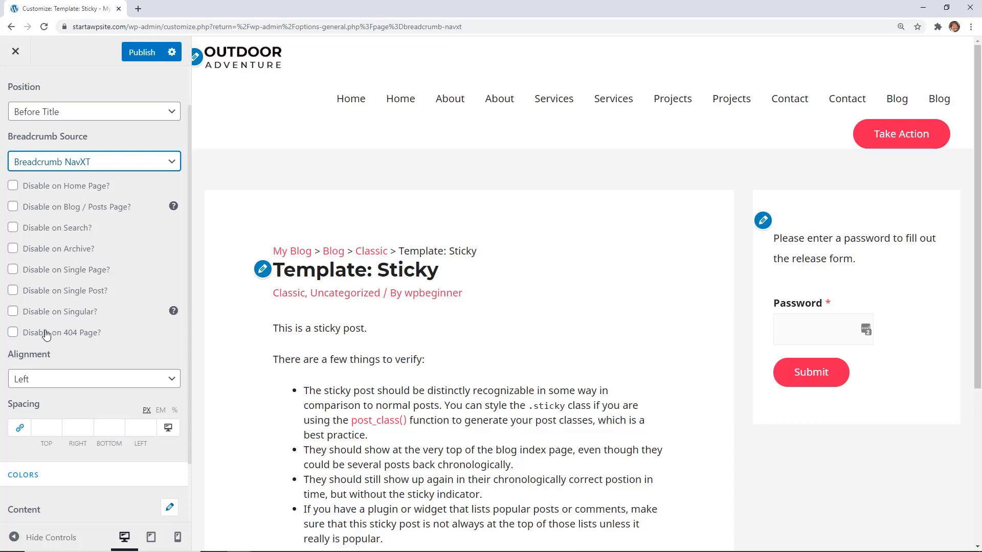
scroll(104, 329, "down", 2)
Try breadcrumb Alignment Center and Right, then set it back to Left
left_click(31, 308)
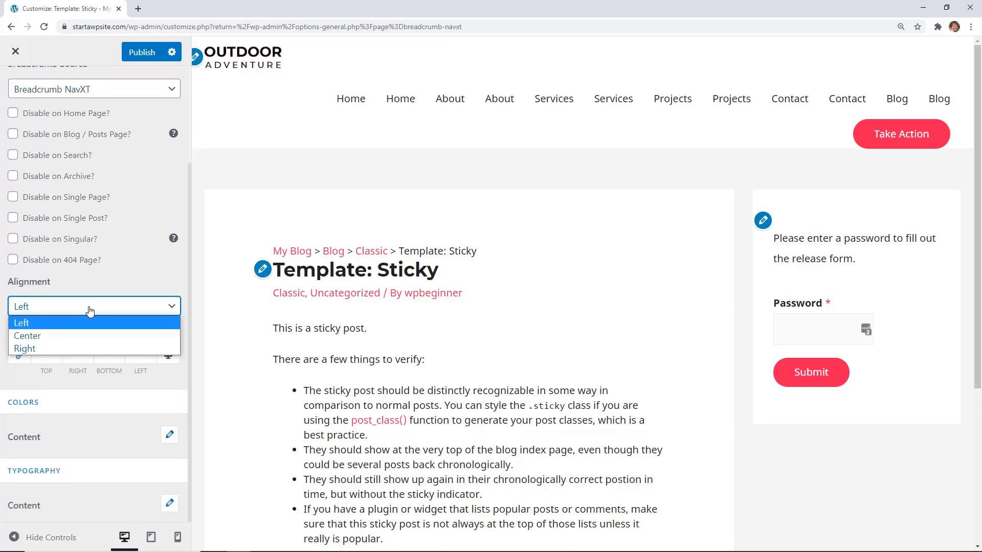
left_click(71, 335)
left_click(78, 315)
left_click(66, 344)
left_click(30, 306)
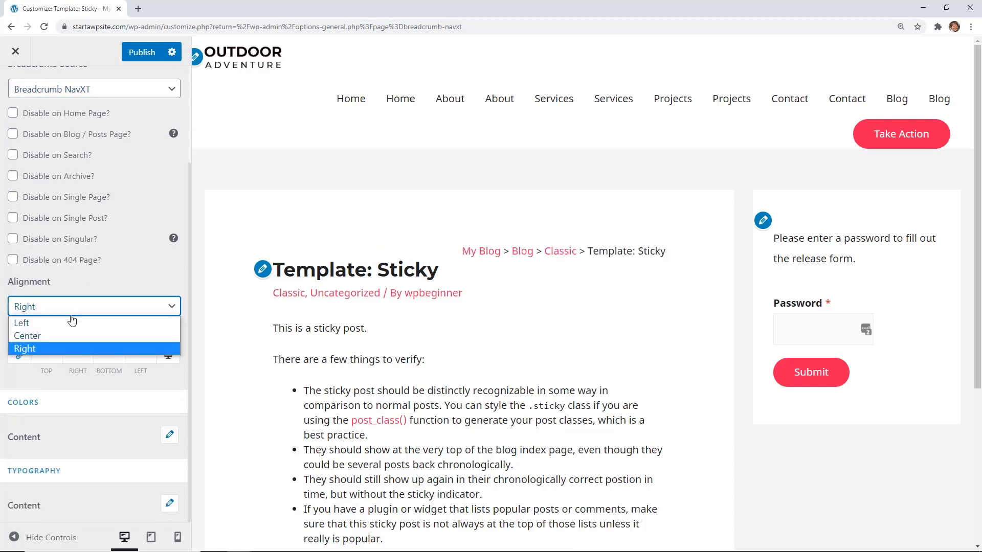
left_click(18, 321)
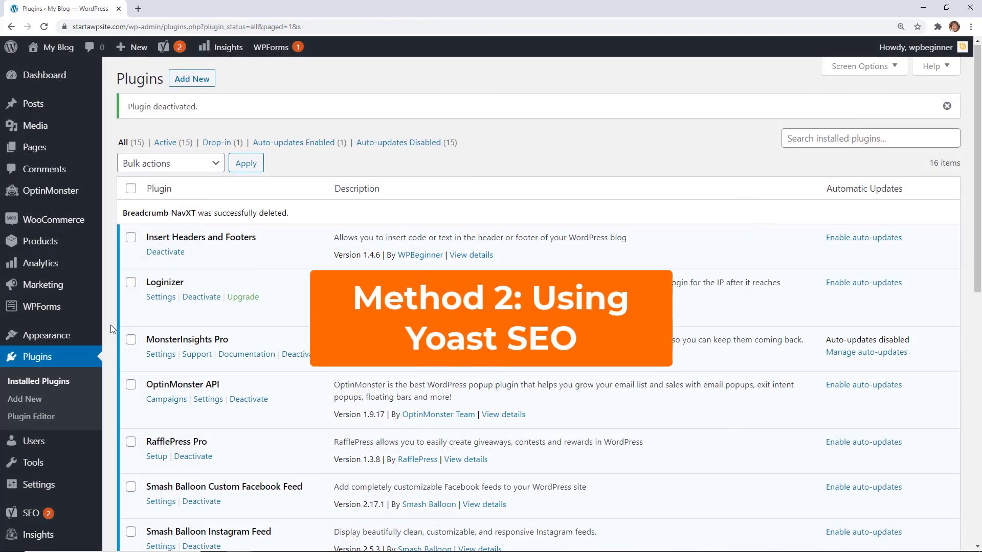
Check the Installed Plugins list confirming Breadcrumb NavXT was deleted, and reveal the SEO submenu
scroll(110, 327, "down", 2)
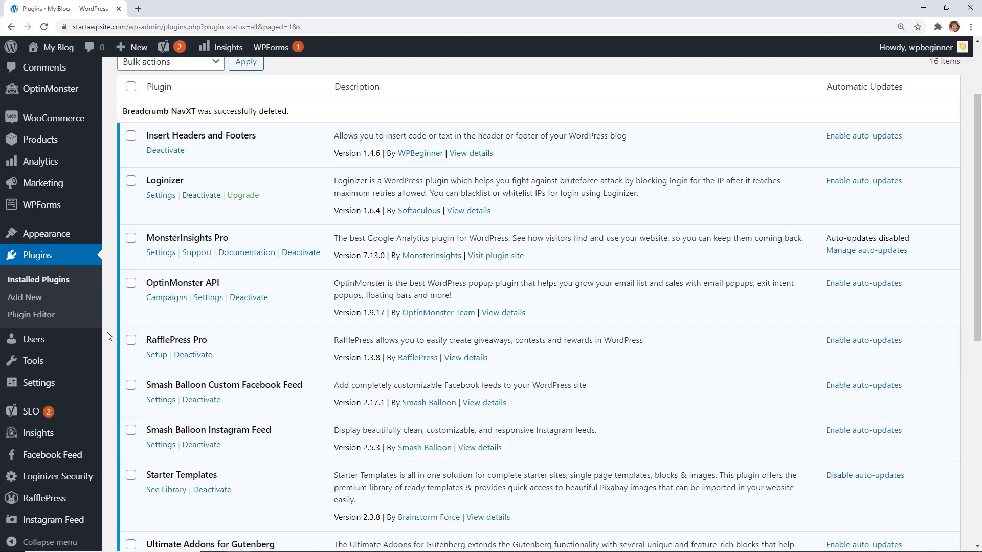
mouse_move(47, 414)
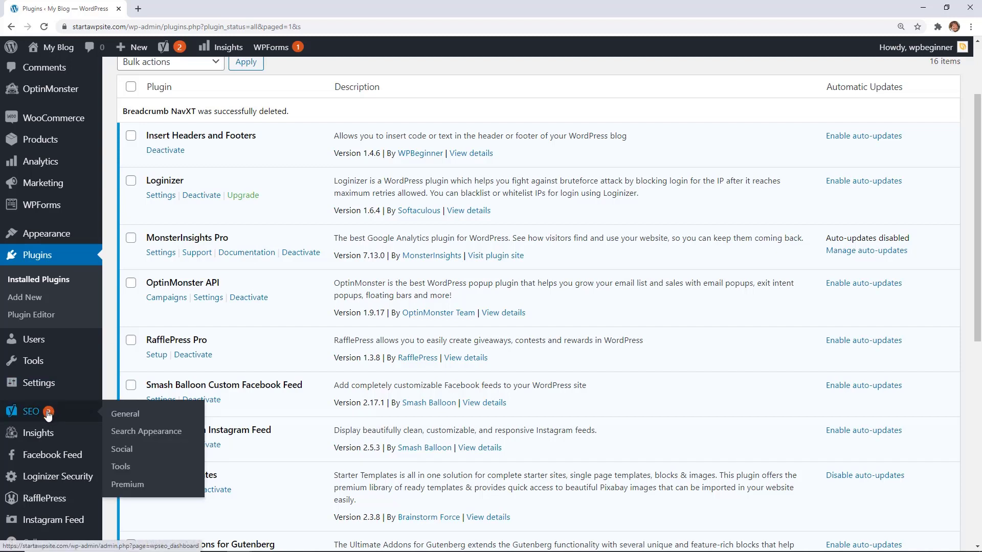
In SEO > Search Appearance > Breadcrumbs, enable breadcrumbs, set Bold the last page to Bold, and save
left_click(130, 431)
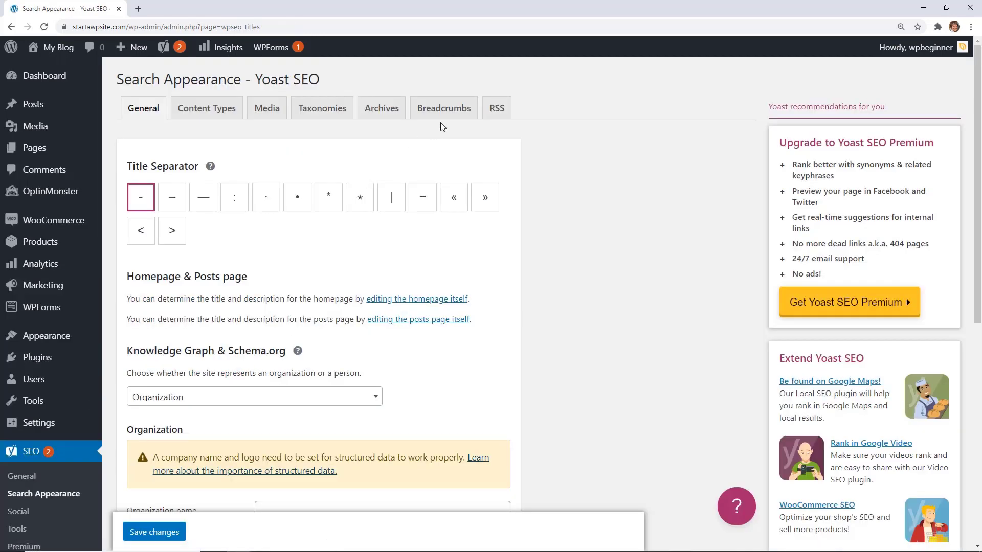
left_click(453, 113)
left_click(175, 218)
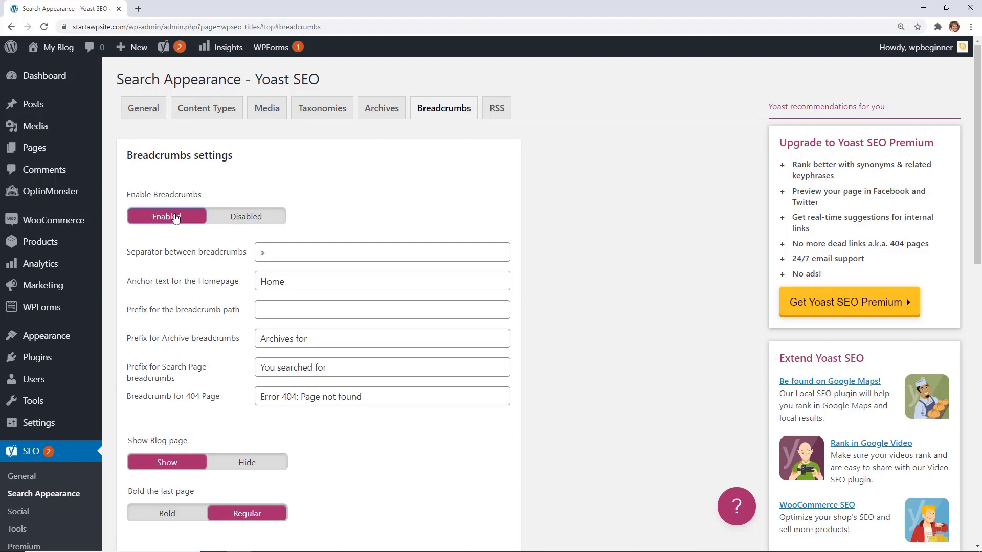
left_click(272, 253)
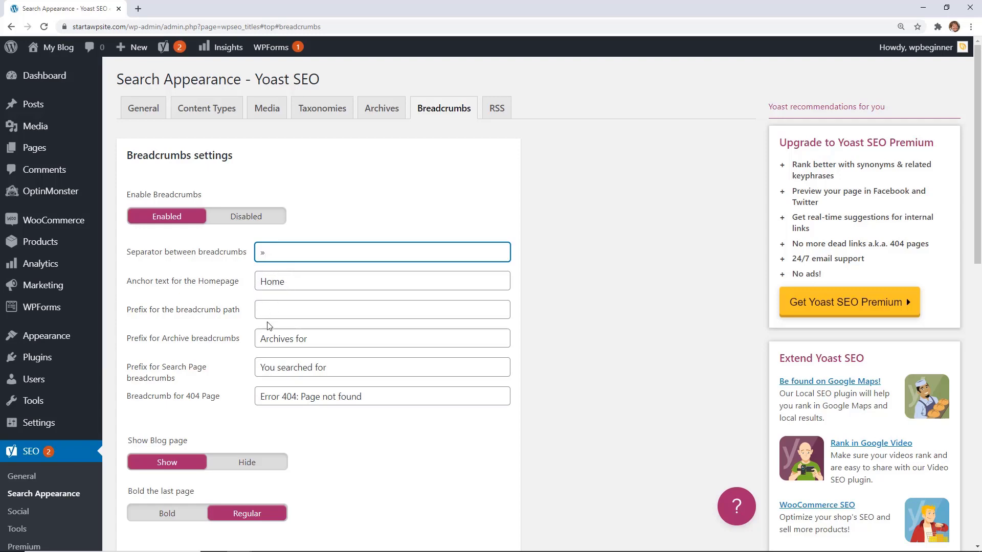
scroll(270, 325, "down", 4)
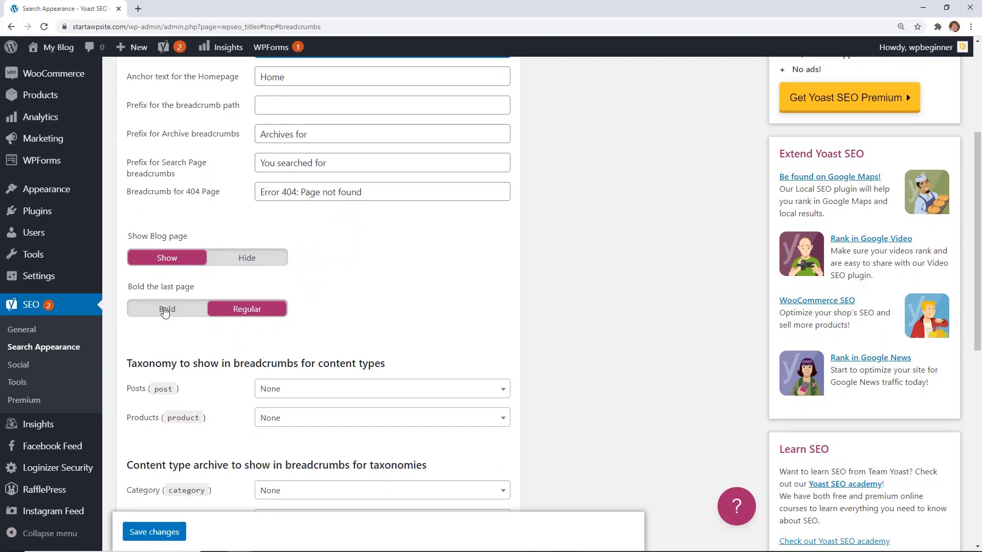
left_click(164, 309)
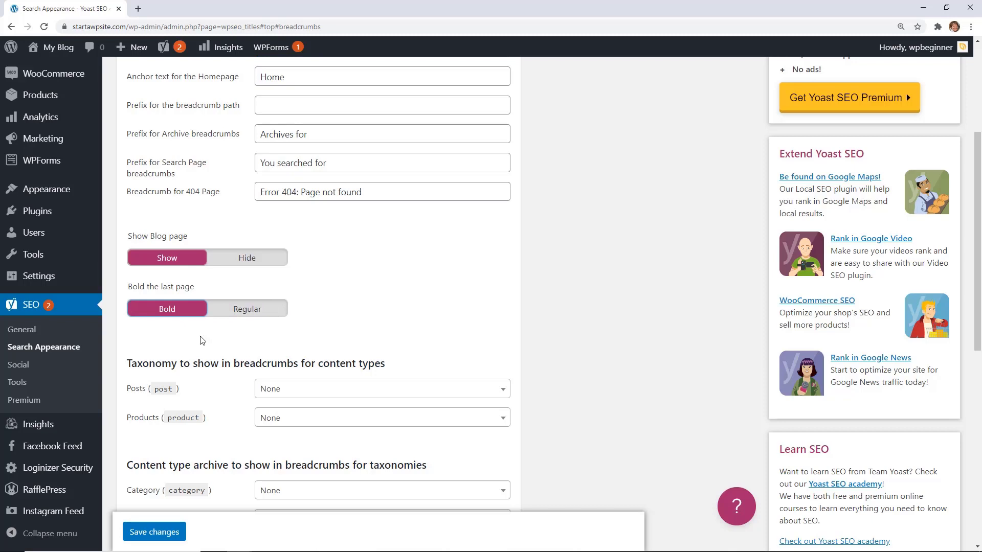
scroll(202, 340, "down", 1)
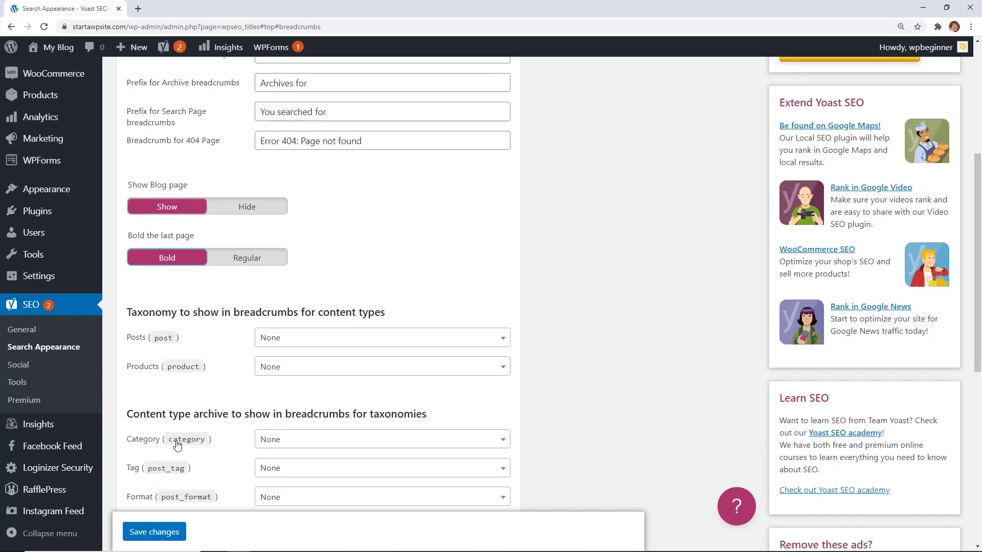
scroll(221, 297, "down", 4)
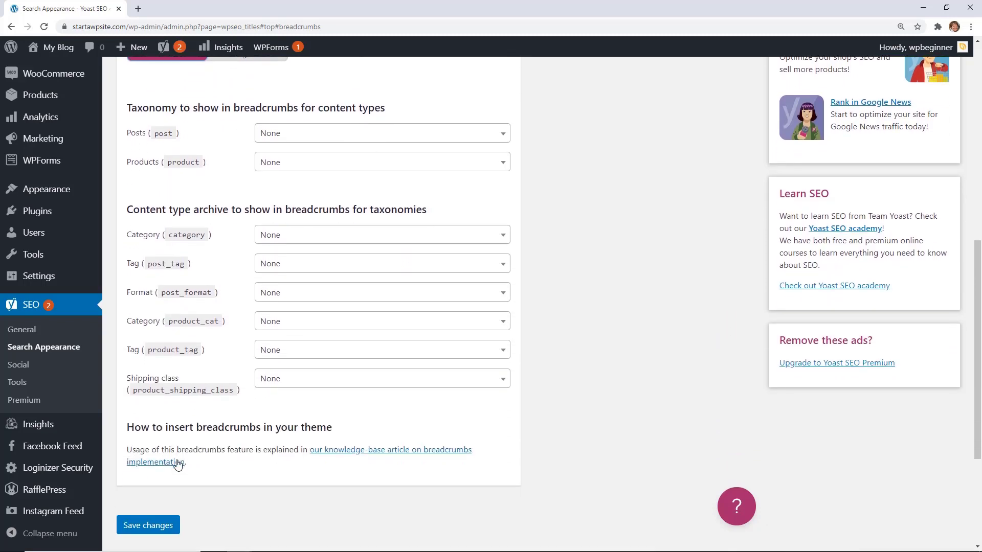
left_click(149, 526)
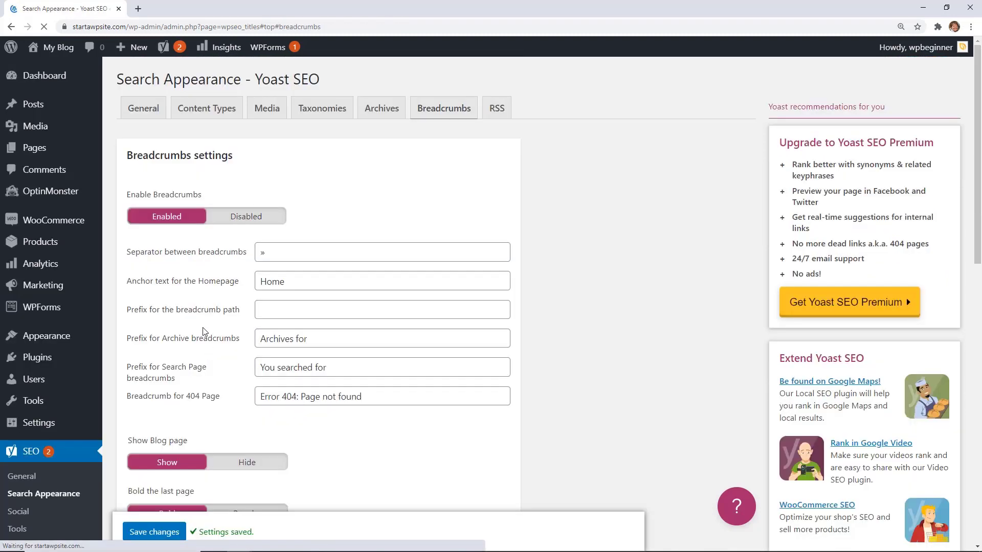
In the Customizer's Breadcrumb section, set the source to Yoast SEO Breadcrumbs and publish
mouse_move(61, 337)
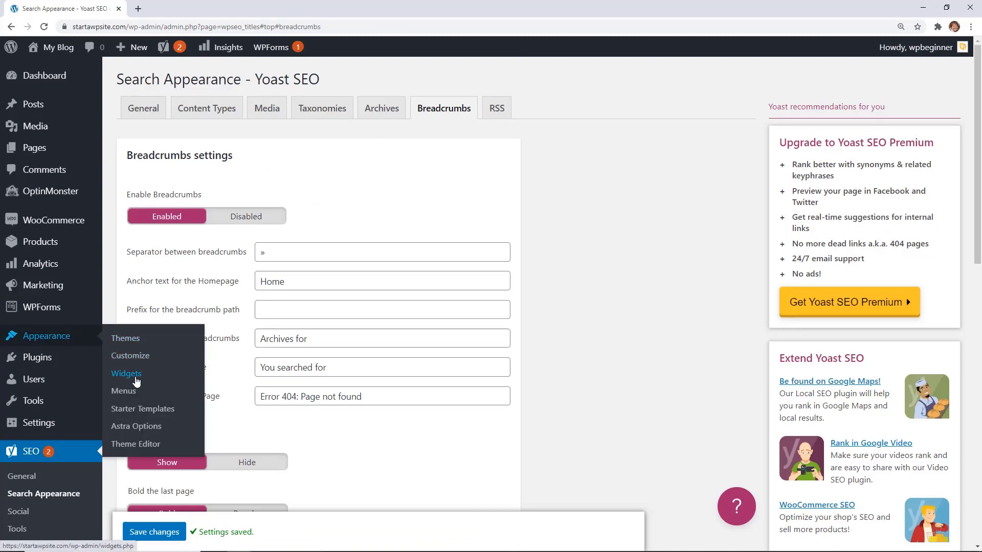
left_click(137, 362)
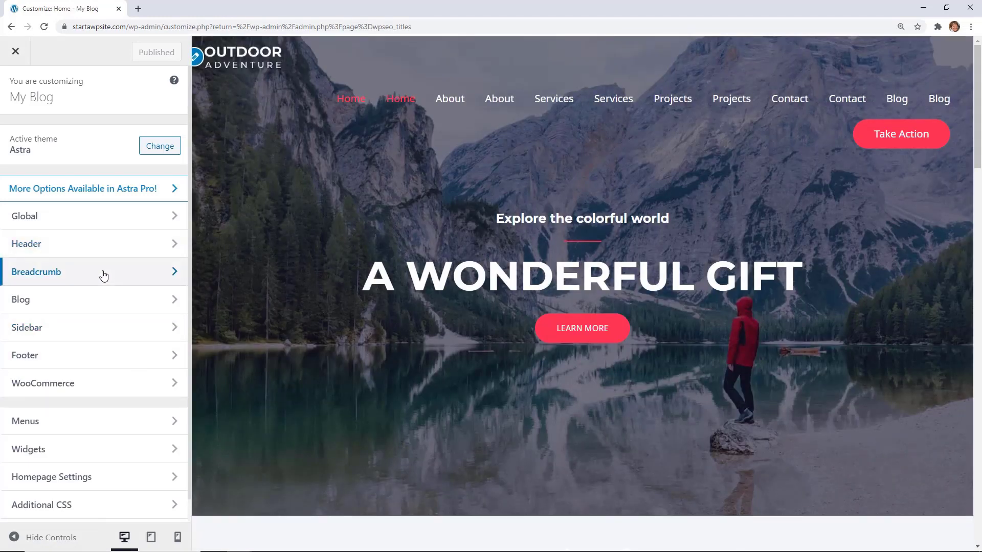
left_click(106, 274)
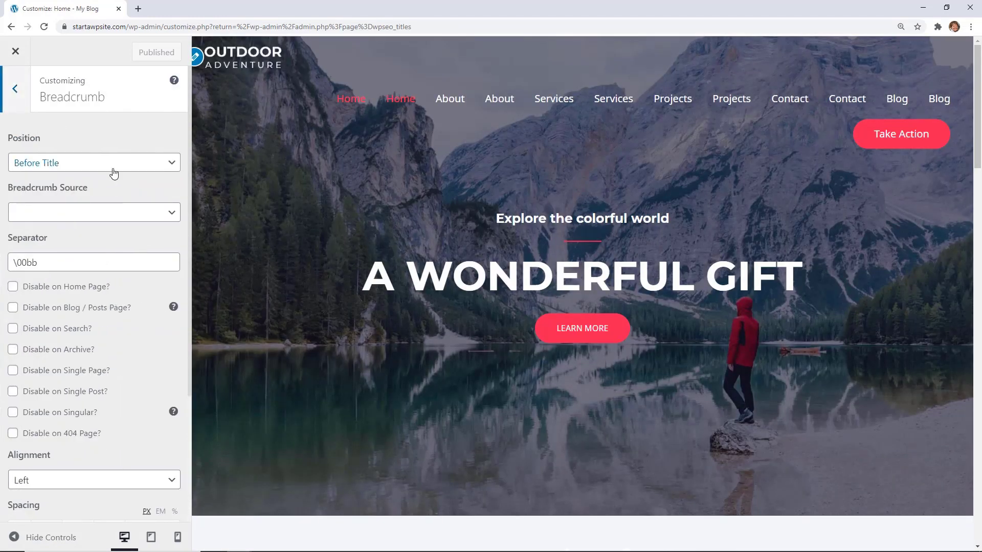
left_click(76, 213)
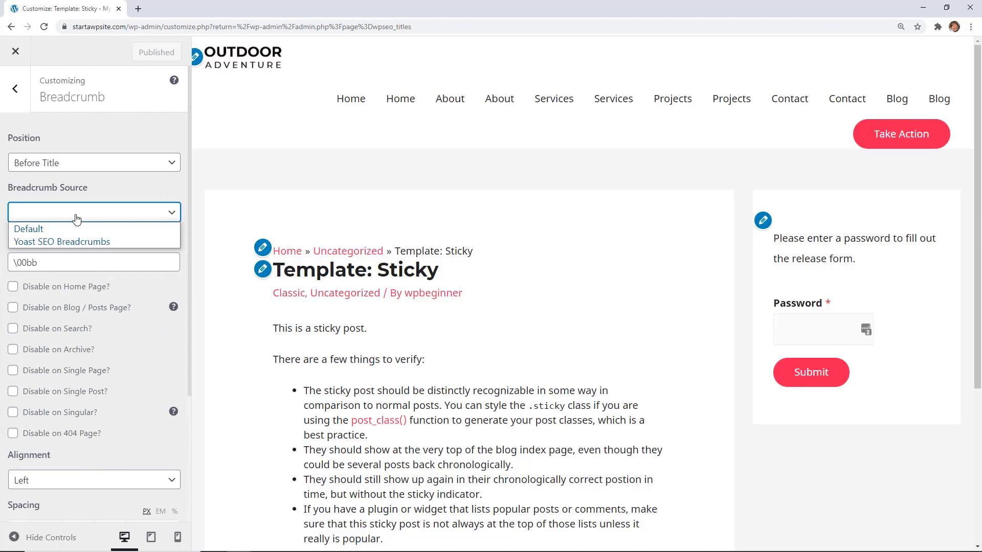
left_click(45, 242)
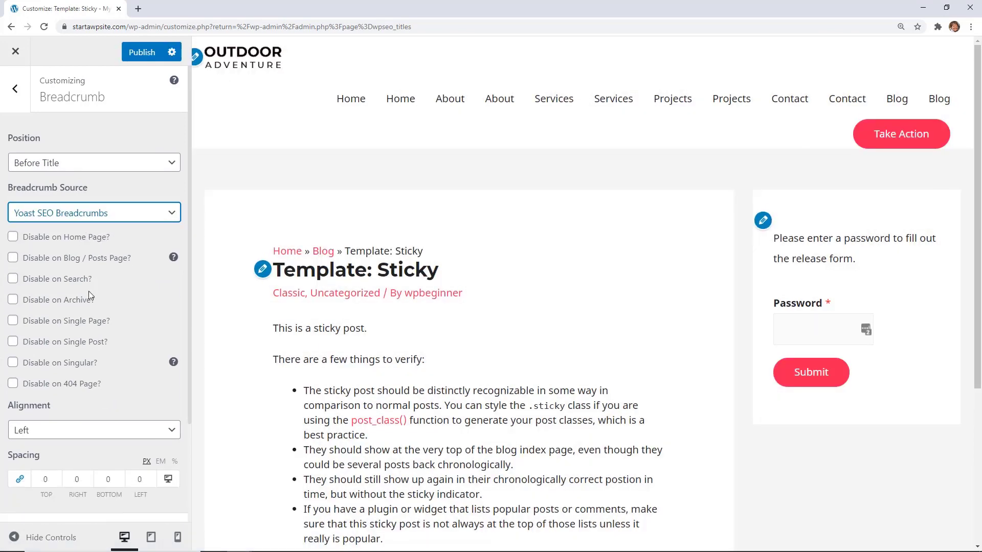
scroll(79, 354, "down", 3)
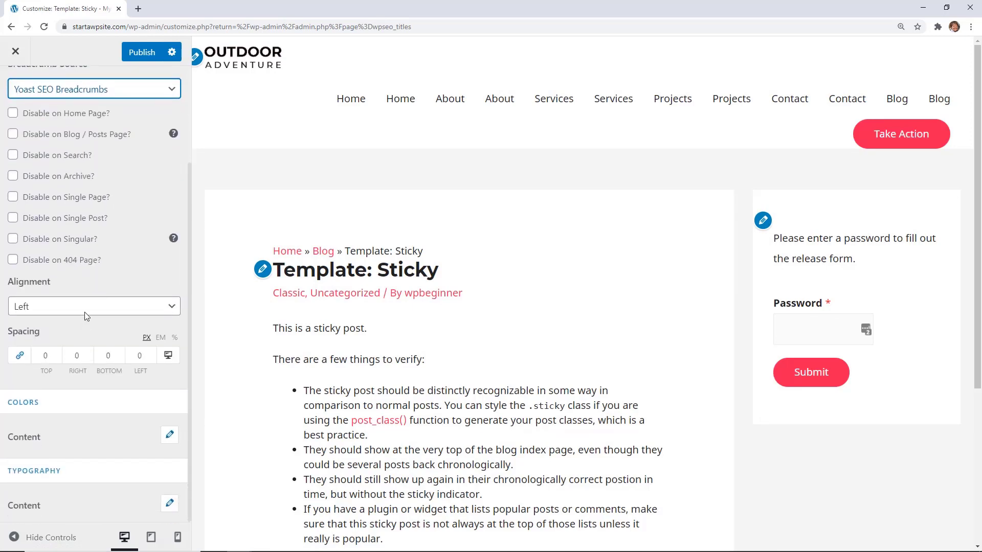
left_click(141, 53)
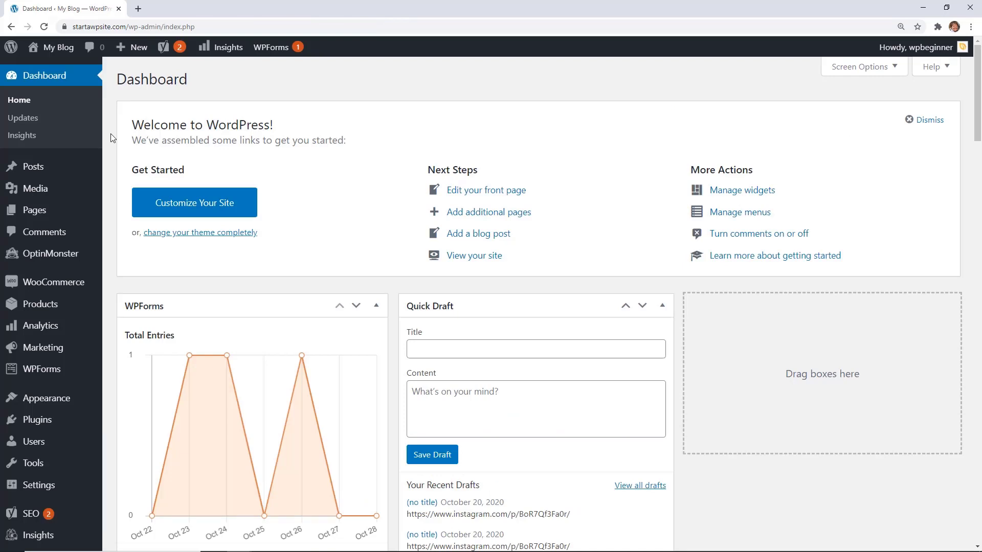
Go to WPForms > All Forms to list the site's three forms
left_click(44, 373)
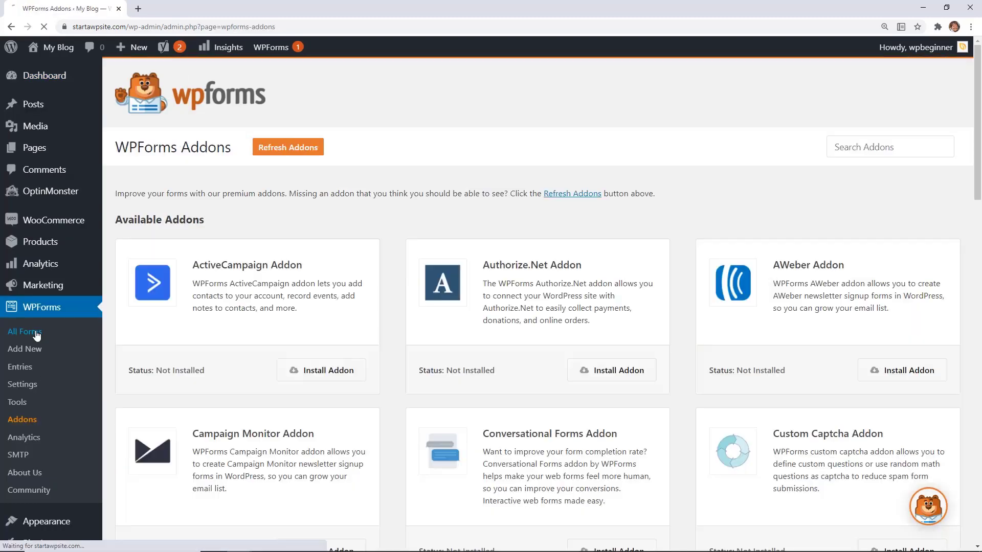
left_click(36, 332)
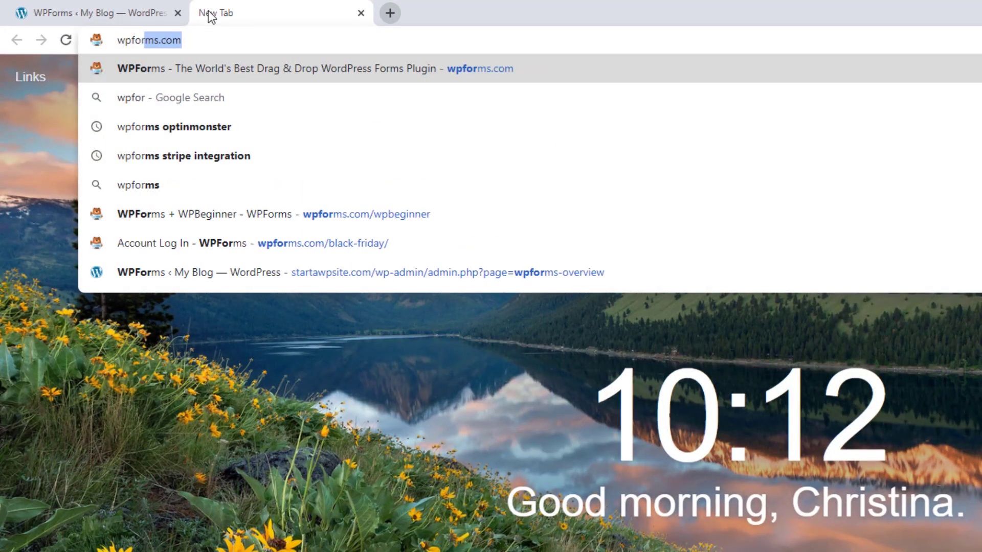
Load wpforms.com/wpbeginner to bring up the Drag & Drop WordPress Form Builder page
type("/wpbeginner")
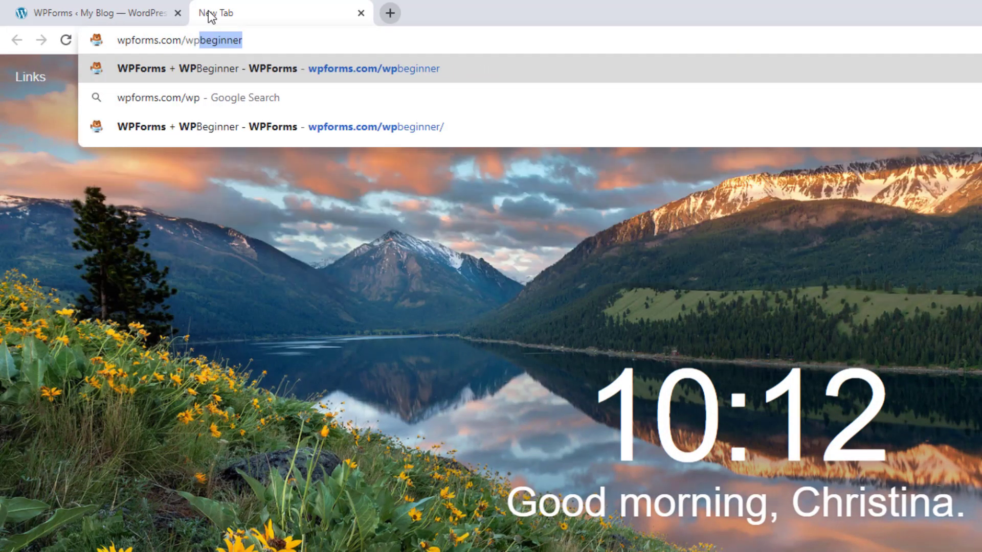
key("Return")
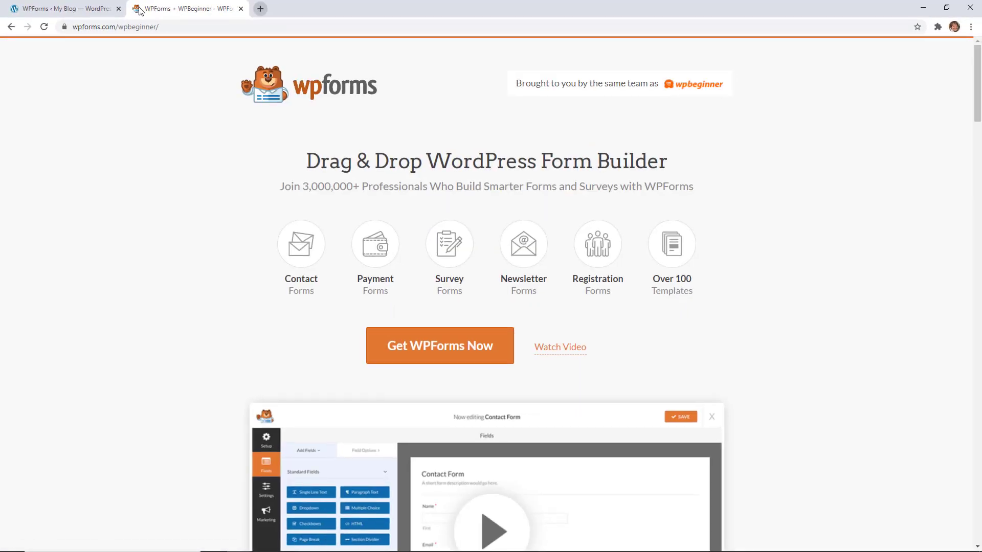